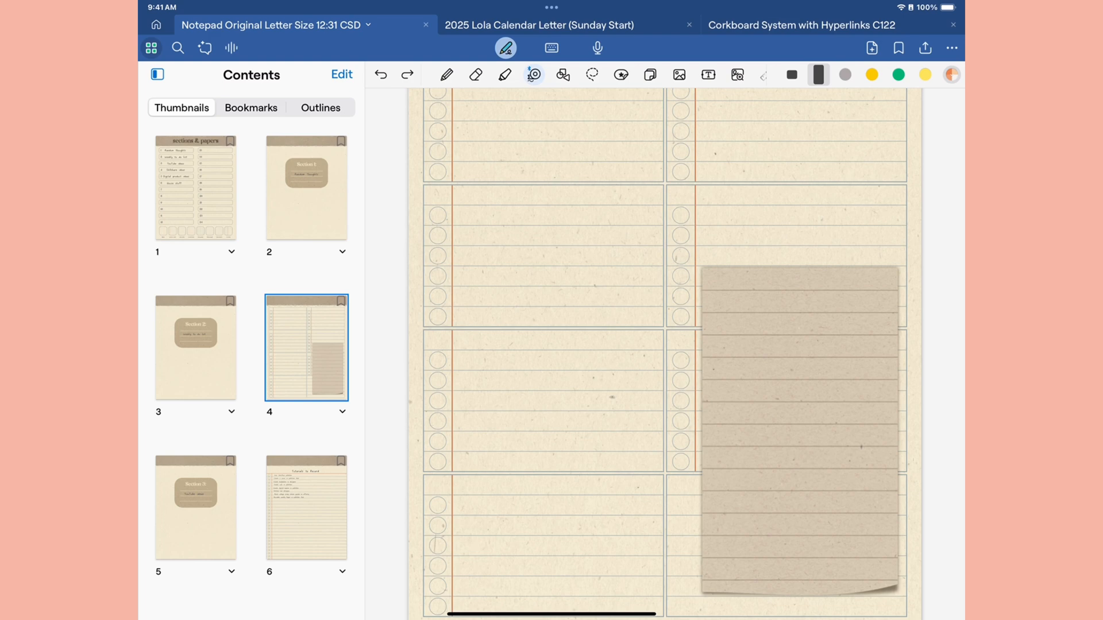
# Lay a gingham tape strip across the top of the note and bring up the add-custom-tape options.
pyautogui.moveTo(737, 269); pyautogui.dragTo(865, 269)
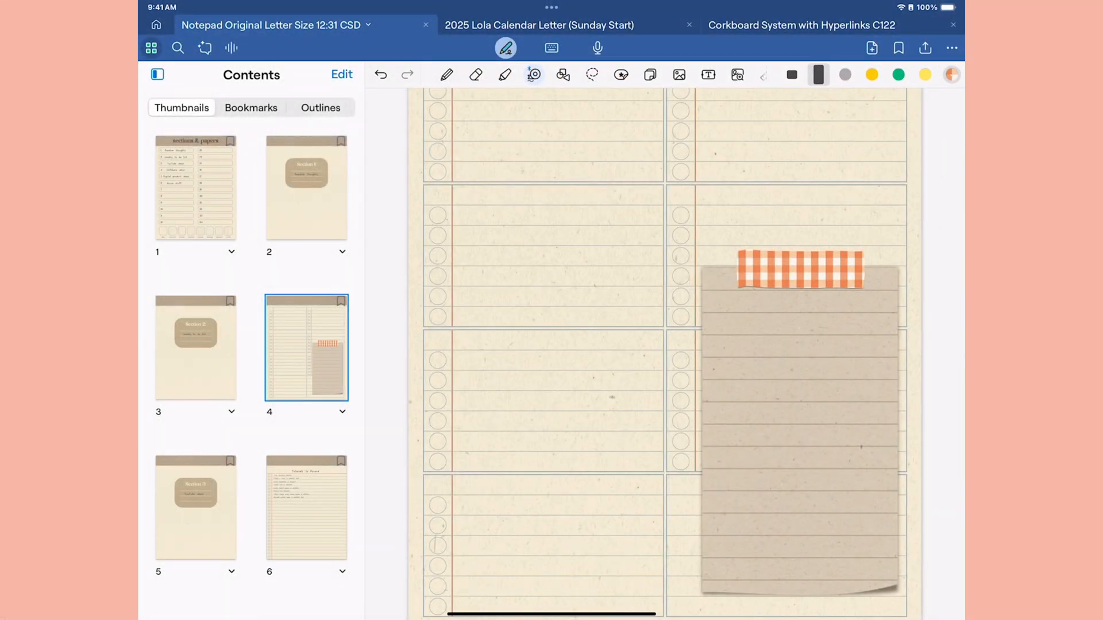
pyautogui.click(951, 75)
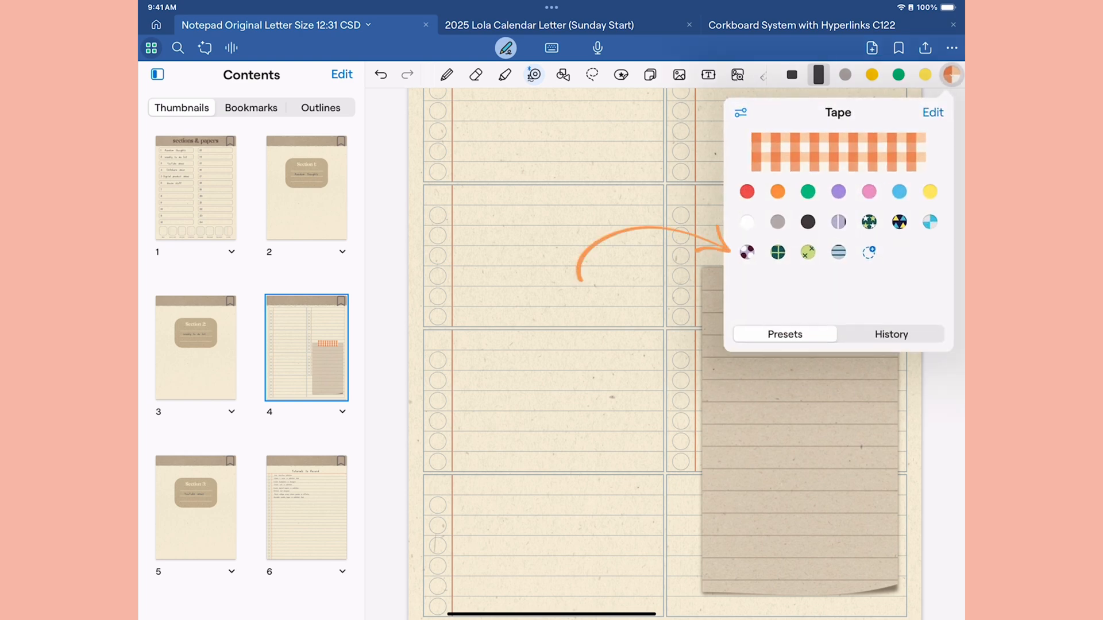
pyautogui.click(868, 251)
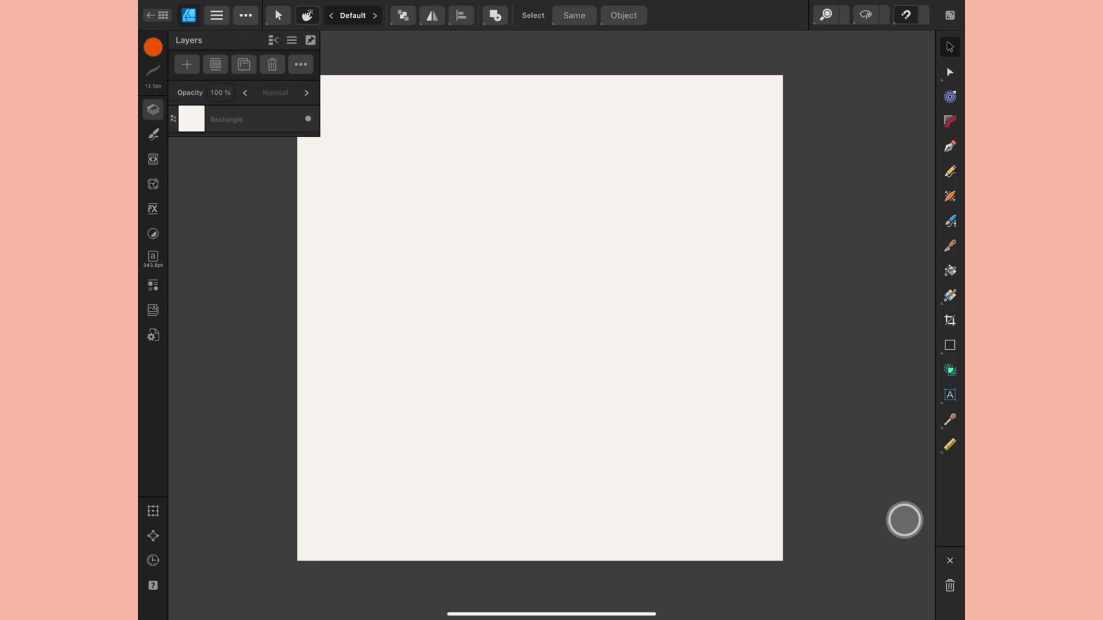
# Duplicate the off-white rectangle twice so three copies are stacked.
pyautogui.click(250, 119)
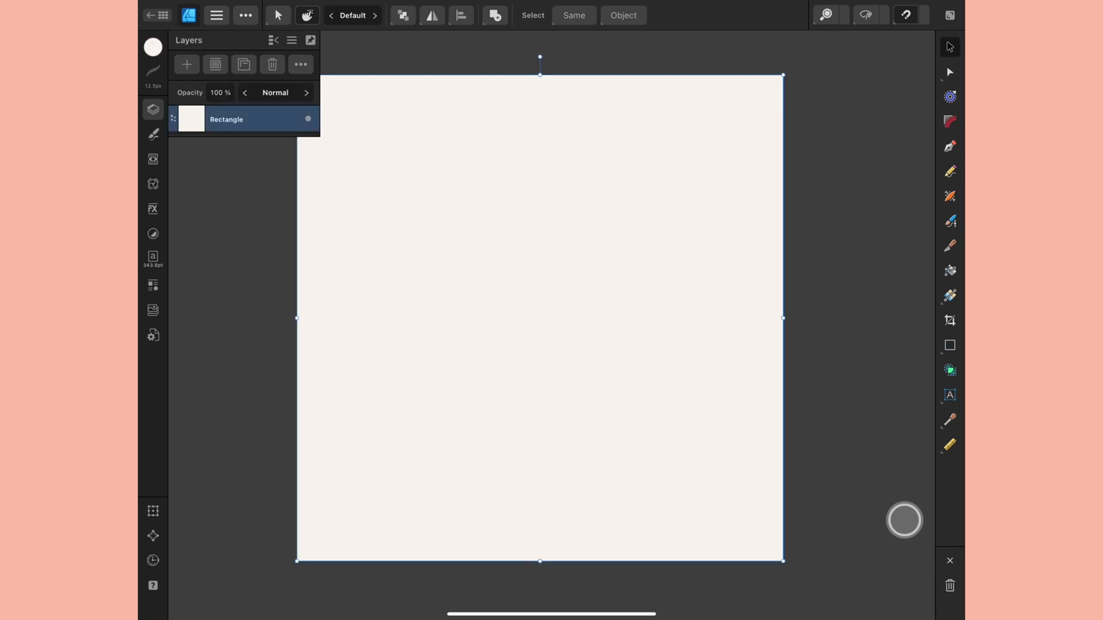
pyautogui.click(540, 317)
pyautogui.click(456, 158)
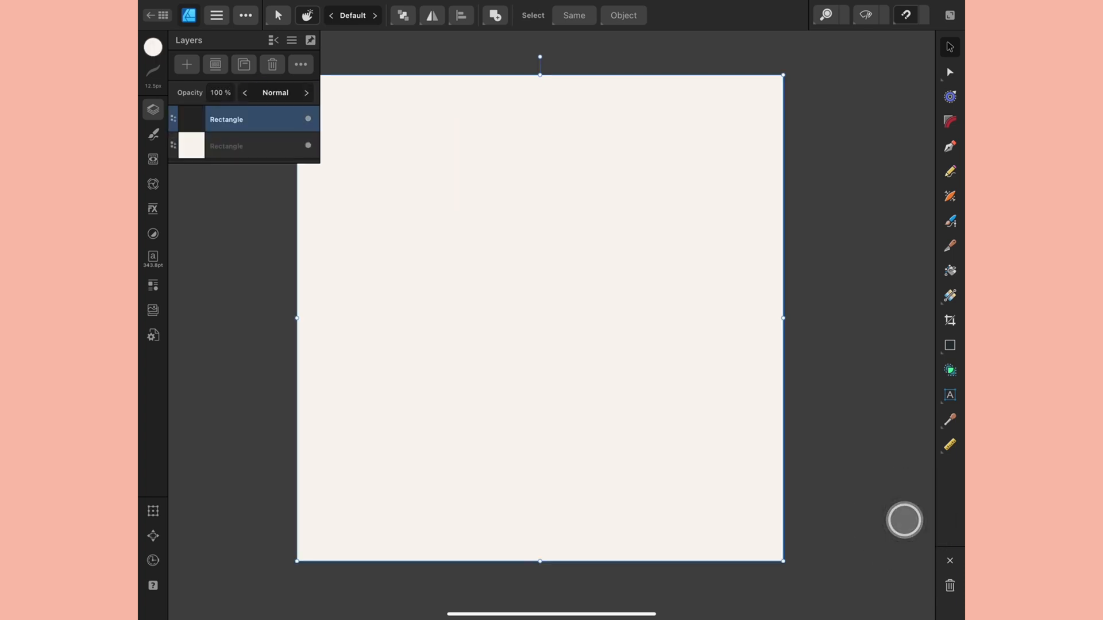
pyautogui.click(540, 317)
pyautogui.click(468, 157)
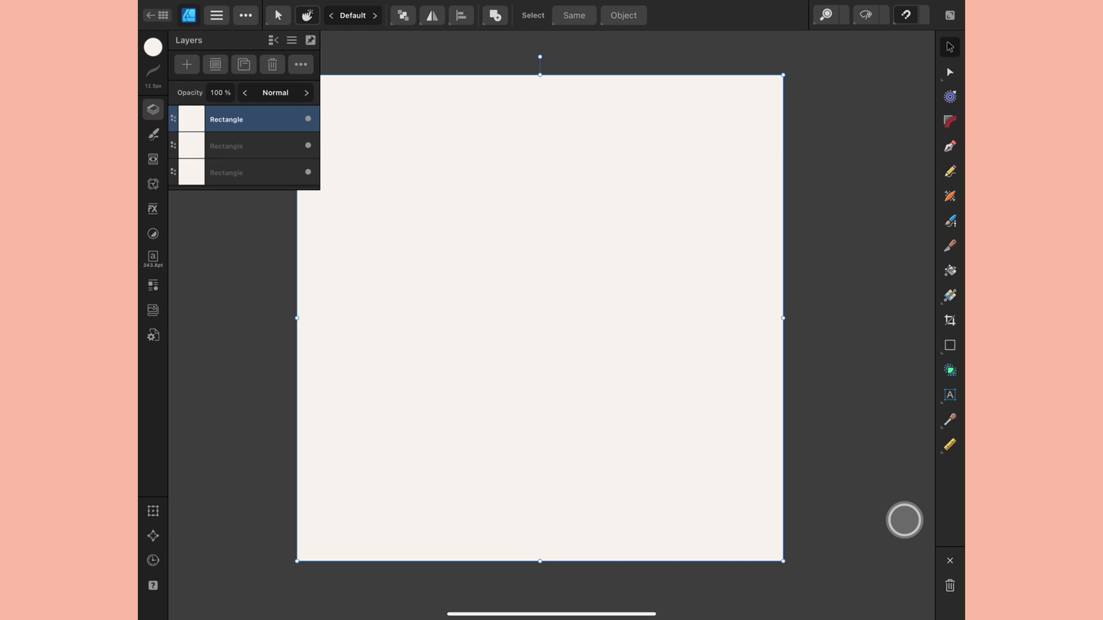
# Fill the top copy light orange and shrink it to the top half of the square.
pyautogui.click(153, 46)
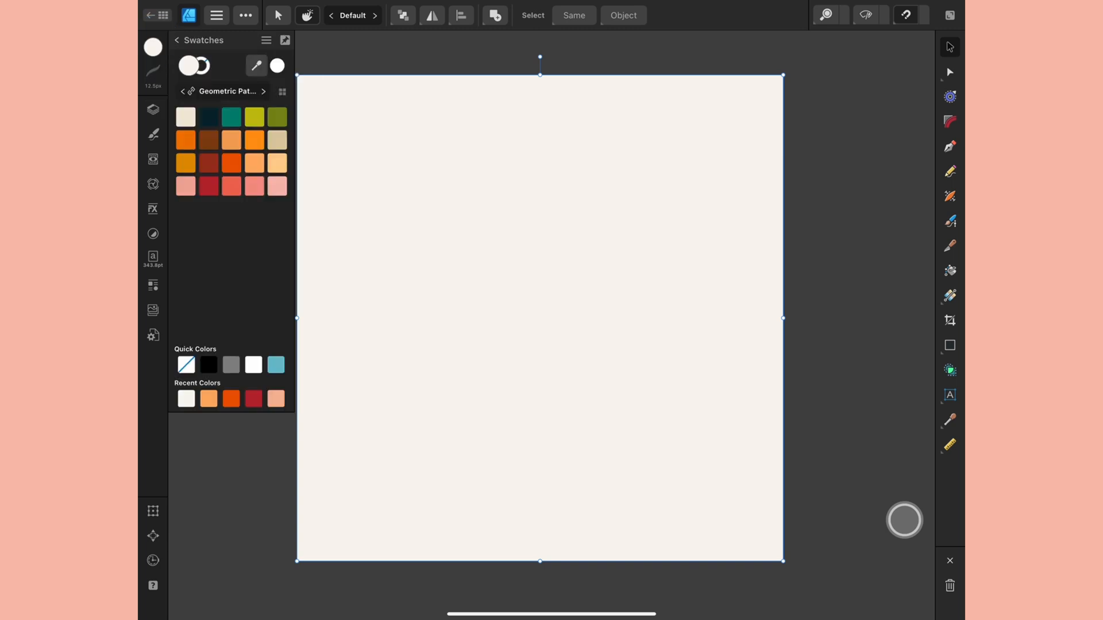
pyautogui.click(231, 139)
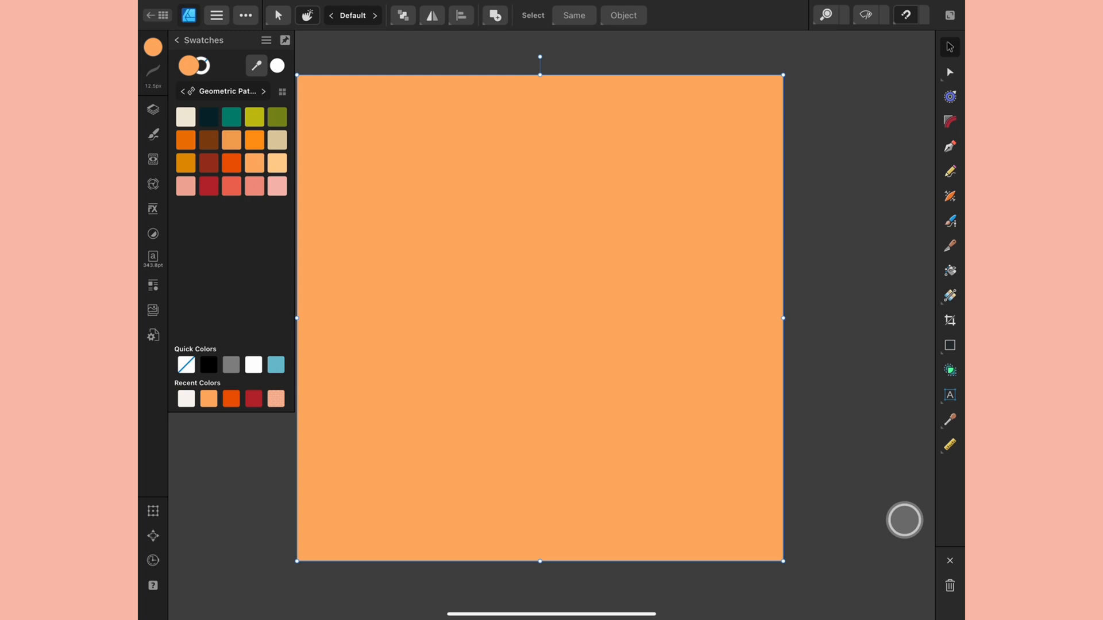
pyautogui.moveTo(540, 561); pyautogui.dragTo(524, 318)
# Fill the middle copy red-orange and narrow it to the left half of the square.
pyautogui.click(153, 110)
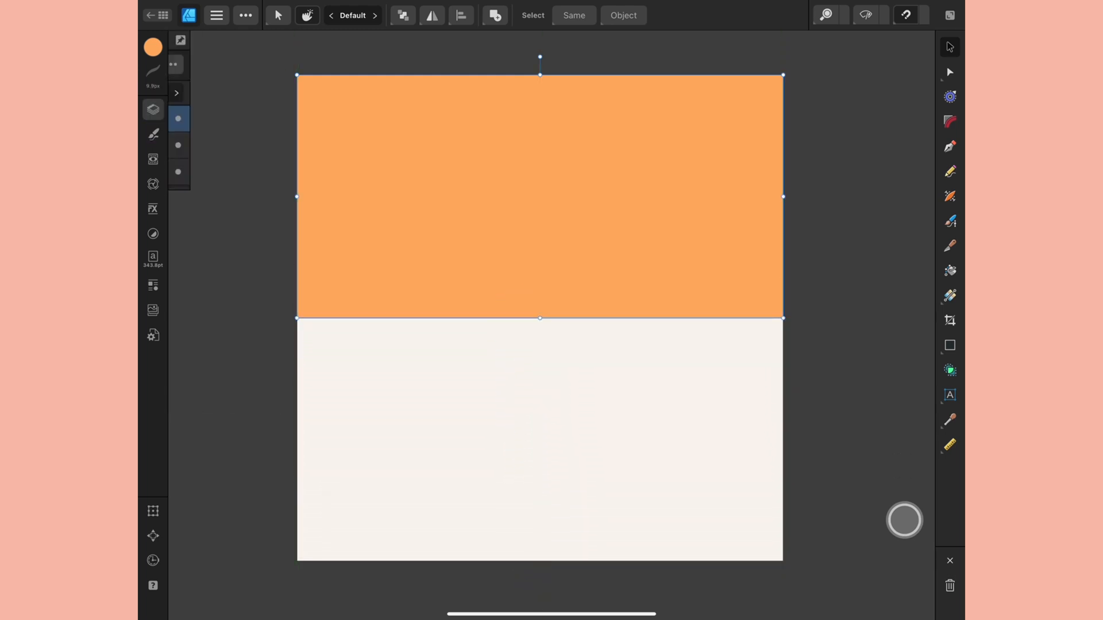
pyautogui.click(226, 146)
pyautogui.click(153, 47)
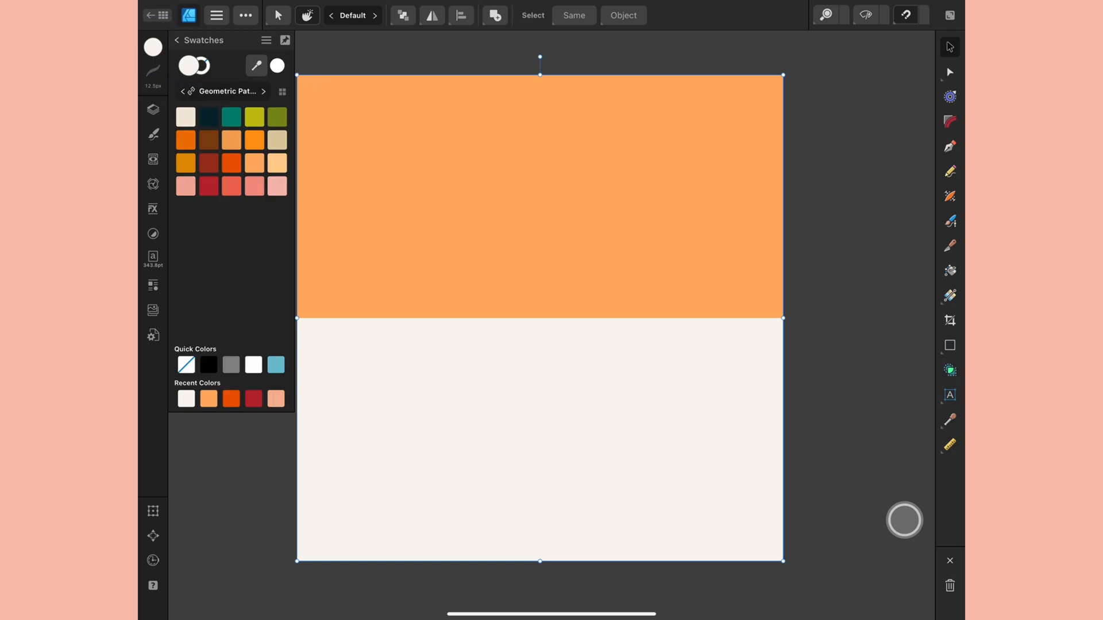
pyautogui.click(231, 163)
pyautogui.moveTo(782, 318); pyautogui.dragTo(540, 318)
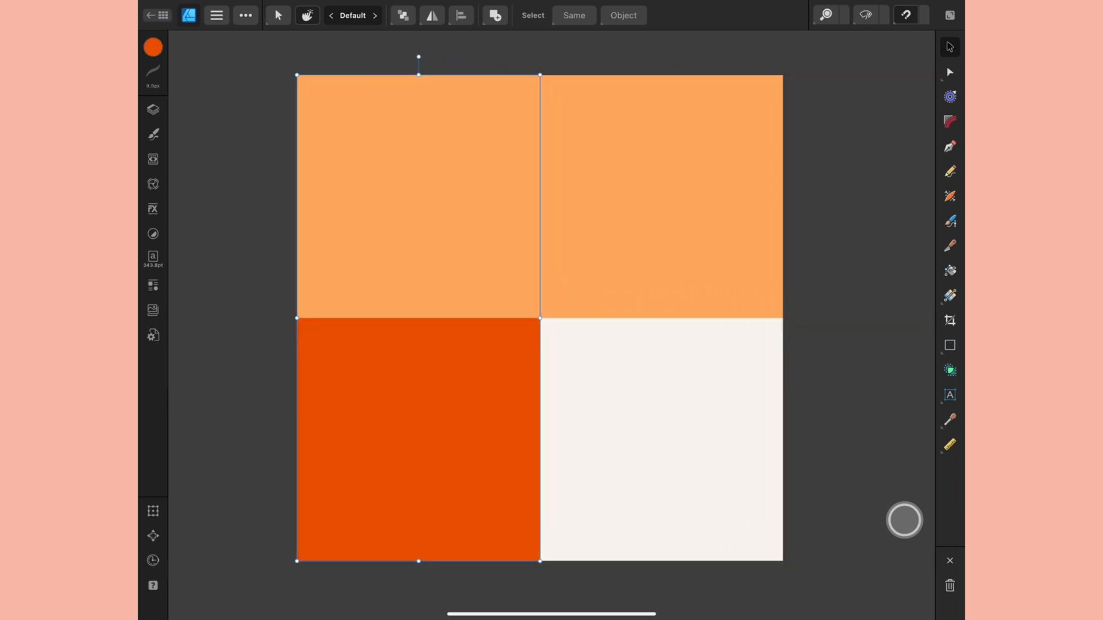
# Set both coloured rectangles to 50% opacity in the Layers panel.
pyautogui.click(152, 109)
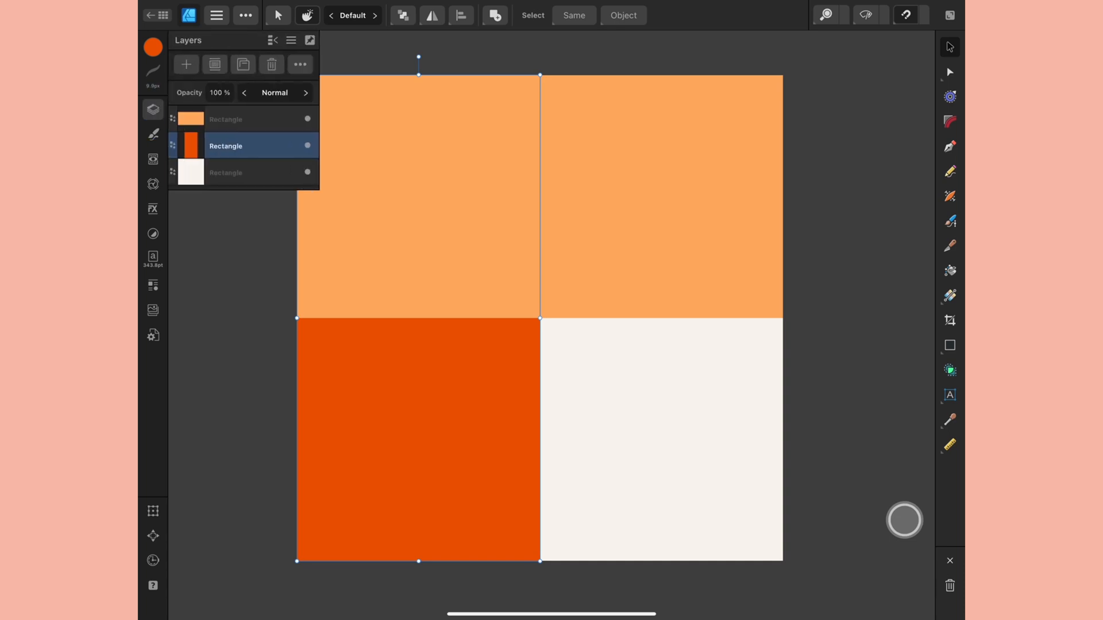
pyautogui.click(247, 118)
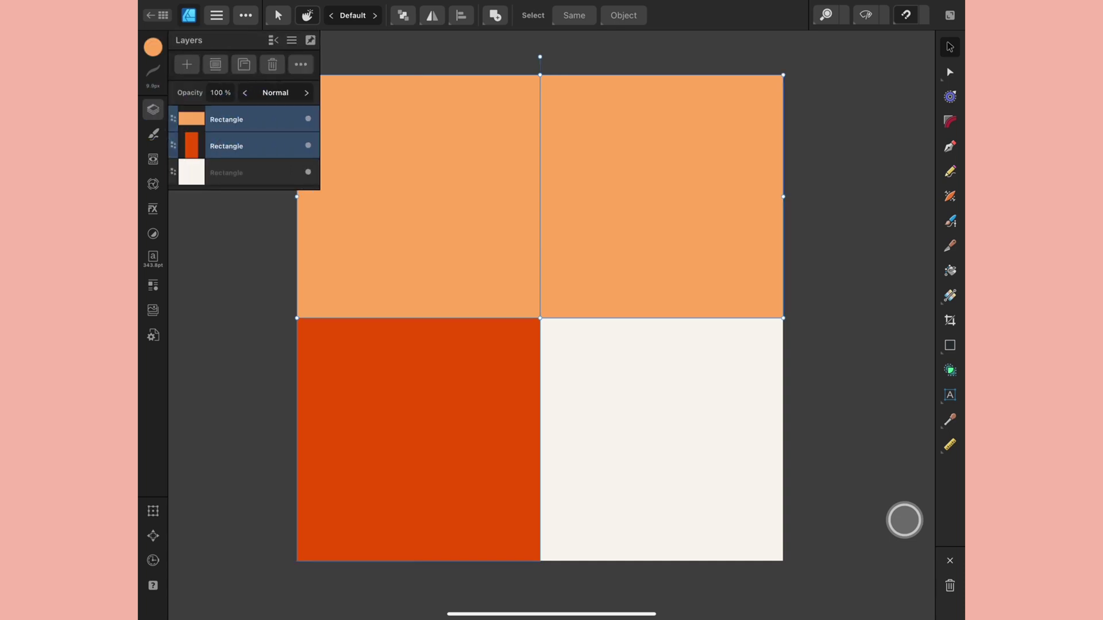
pyautogui.click(220, 92)
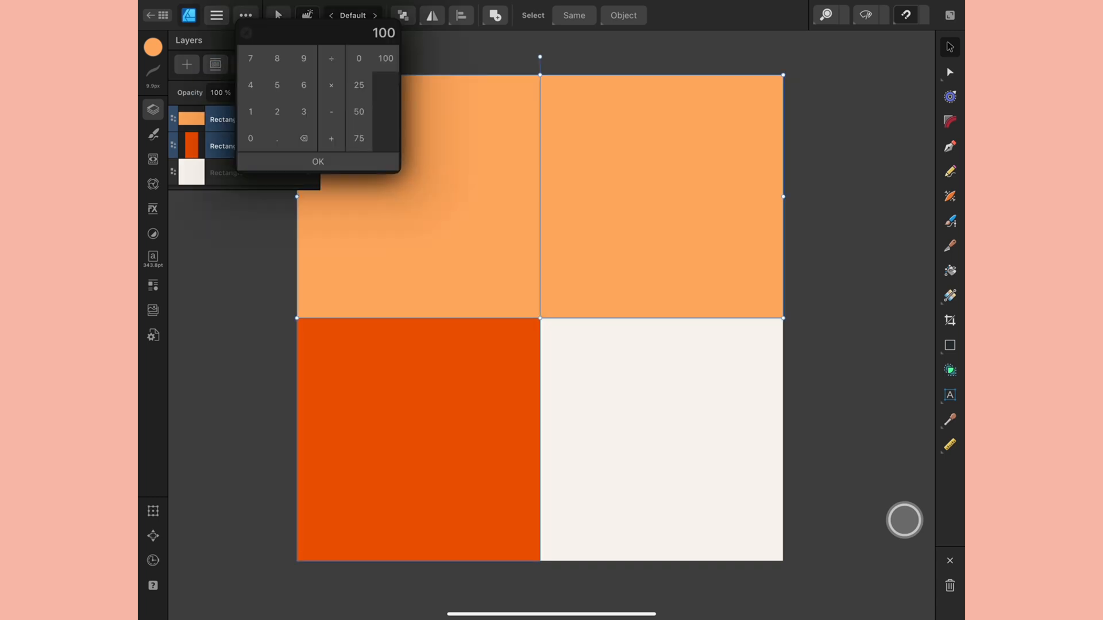
pyautogui.click(358, 112)
pyautogui.click(318, 162)
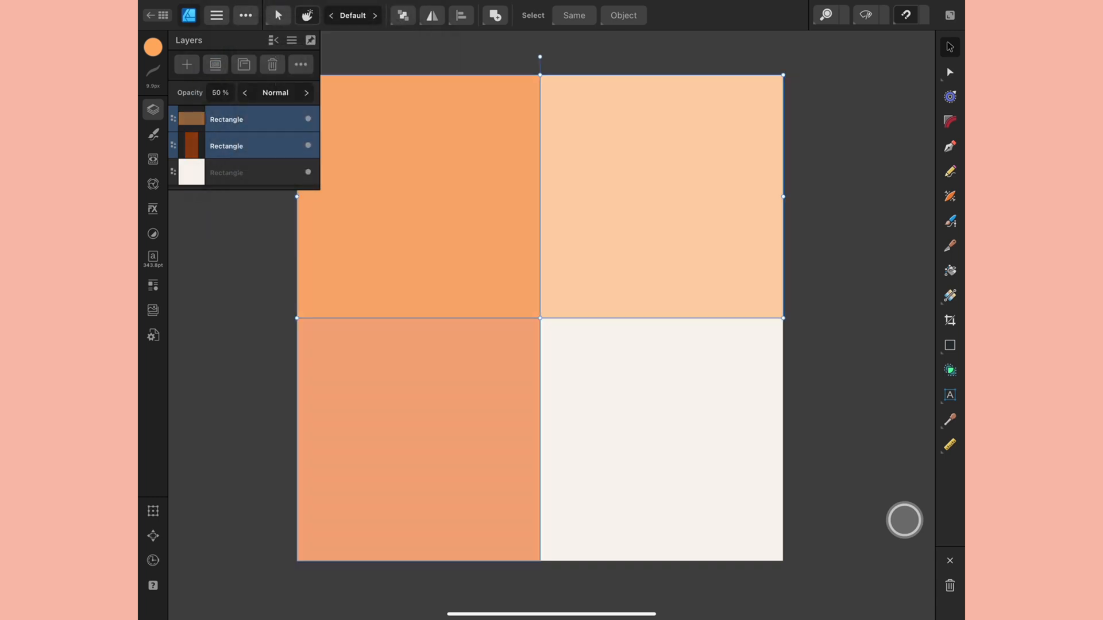
# Give both rectangles Multiply blend mode, forming the four-square gingham tile, then deselect.
pyautogui.click(152, 233)
pyautogui.click(153, 110)
pyautogui.click(306, 92)
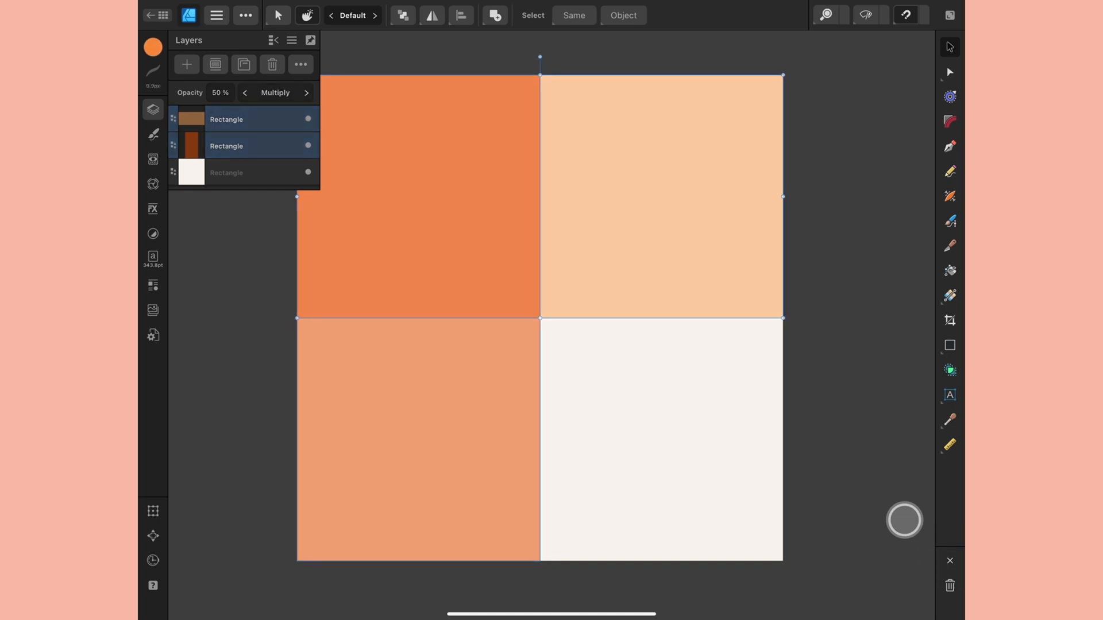
pyautogui.press('Escape')
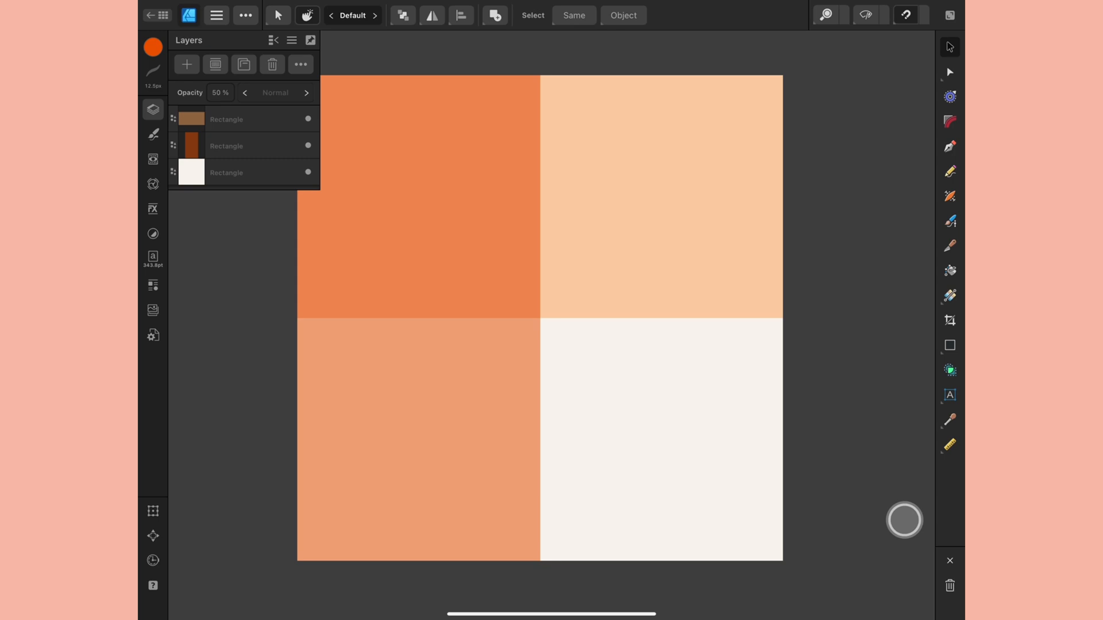
# Start a PNG export of the tile and name the file 'peach gingham 2'.
pyautogui.click(216, 15)
pyautogui.click(228, 89)
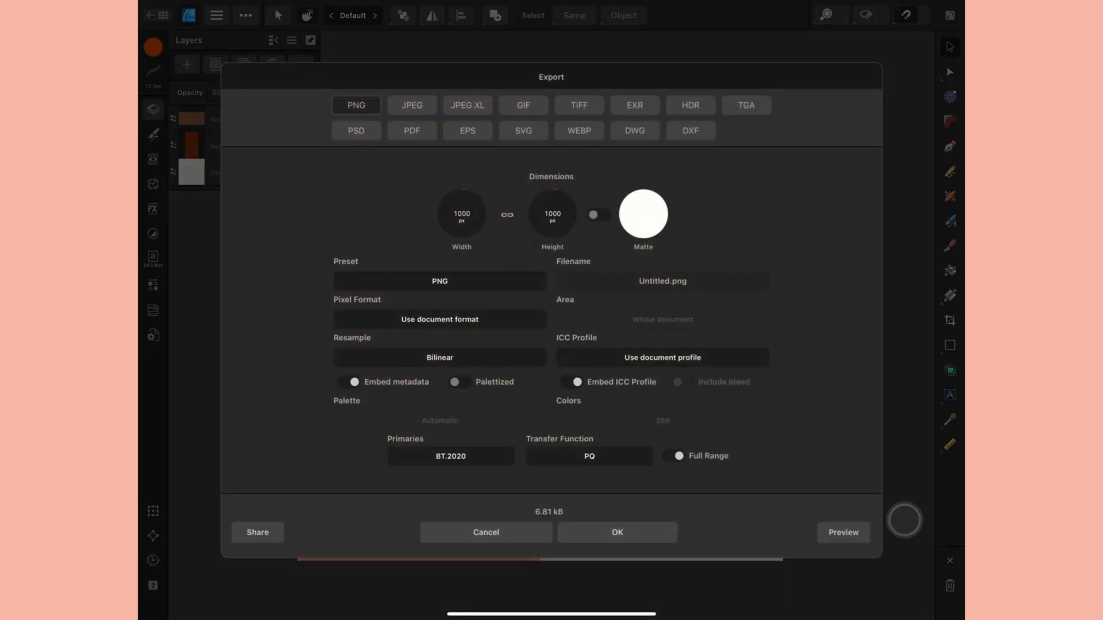
pyautogui.click(663, 281)
pyautogui.click(760, 278)
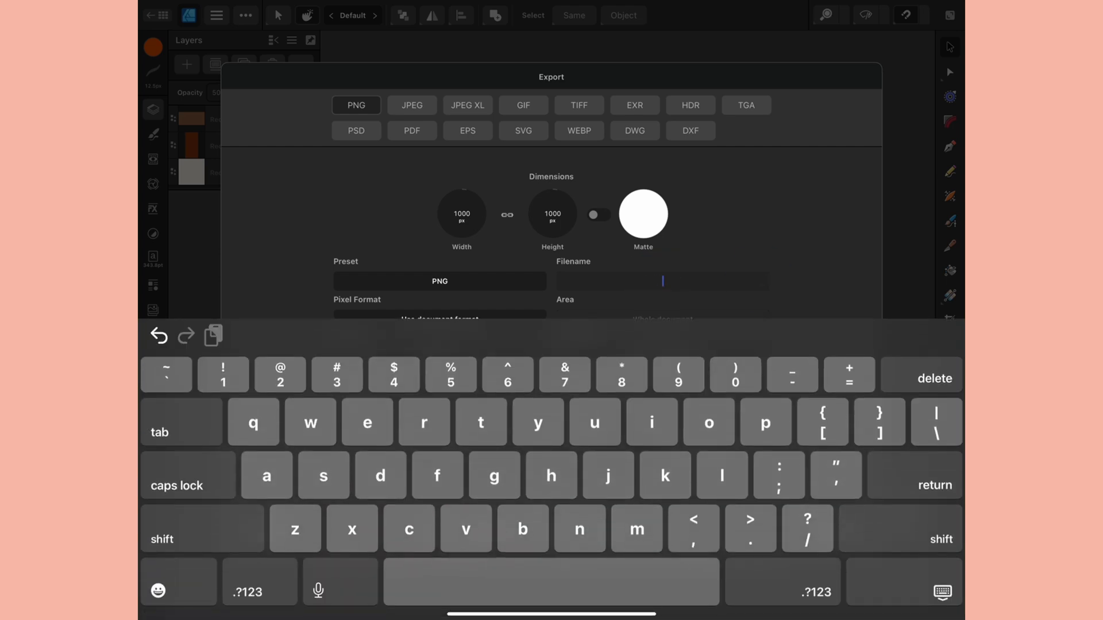
pyautogui.write('peac')
pyautogui.write('h gingha')
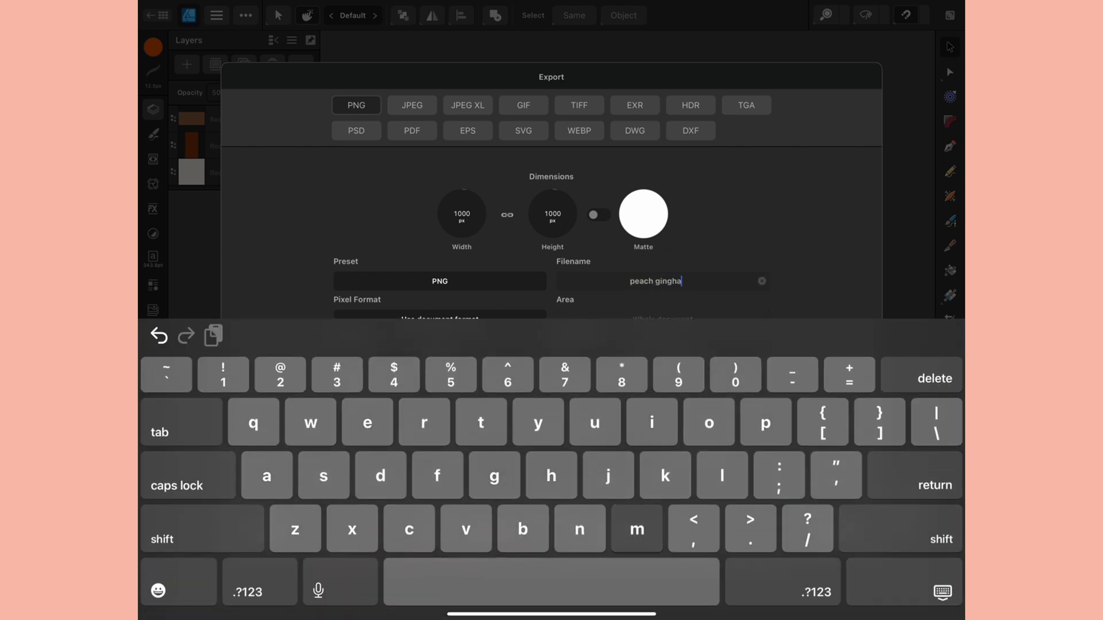
pyautogui.write('m 2')
pyautogui.press('Return')
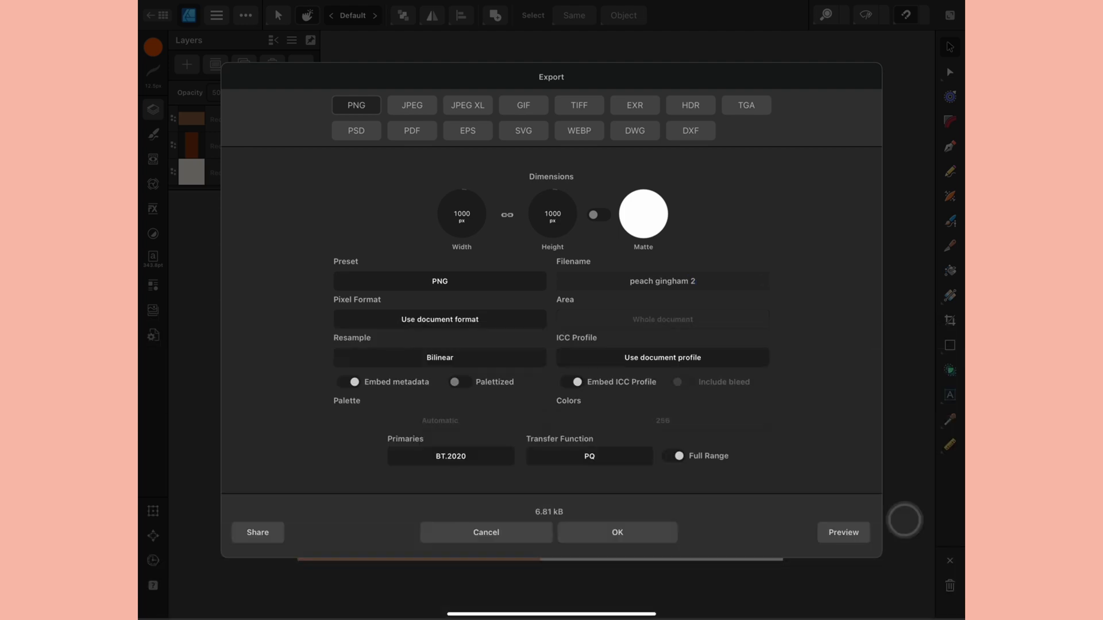
# Confirm the export and save the PNG into the Custom Pattern Tape folder.
pyautogui.click(616, 532)
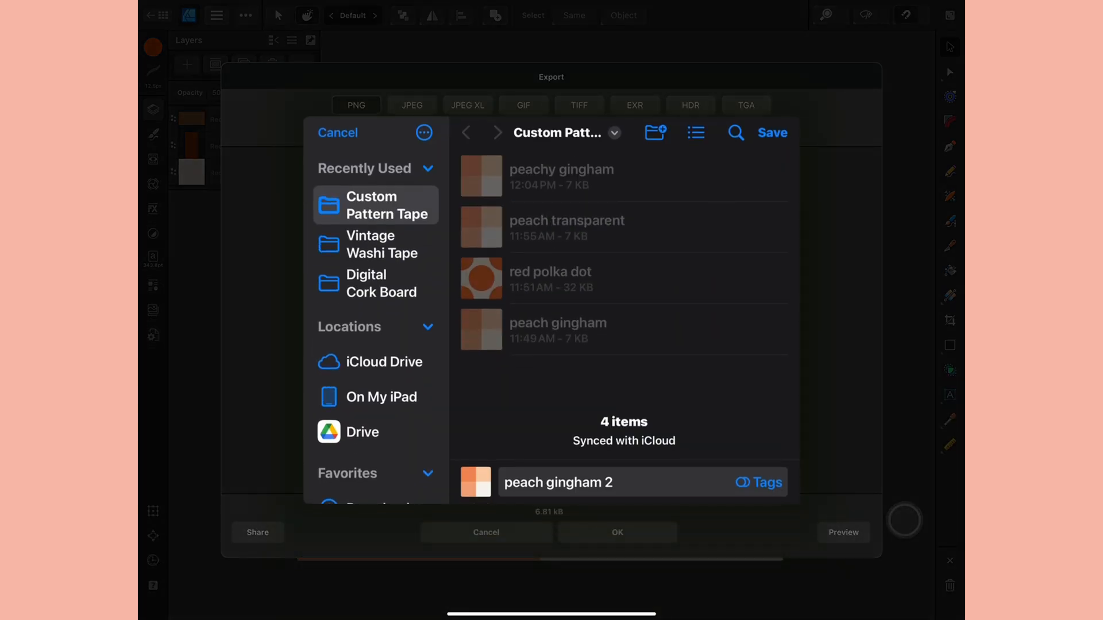
pyautogui.click(772, 143)
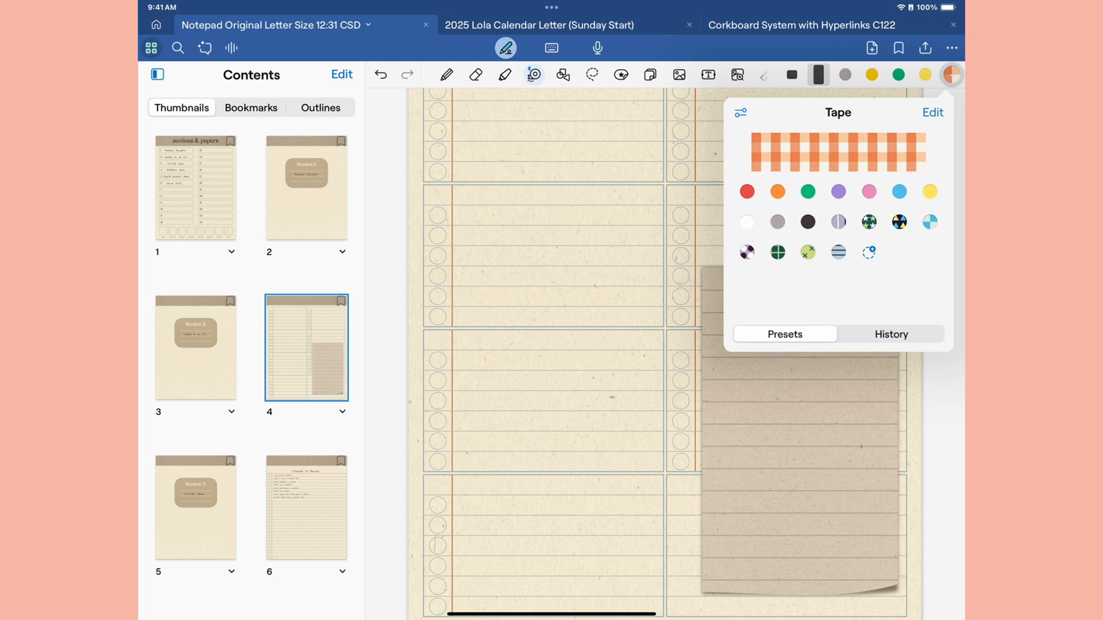
# Upload the 'peach gingham 2' image from Files as a new custom tape preset.
pyautogui.click(868, 252)
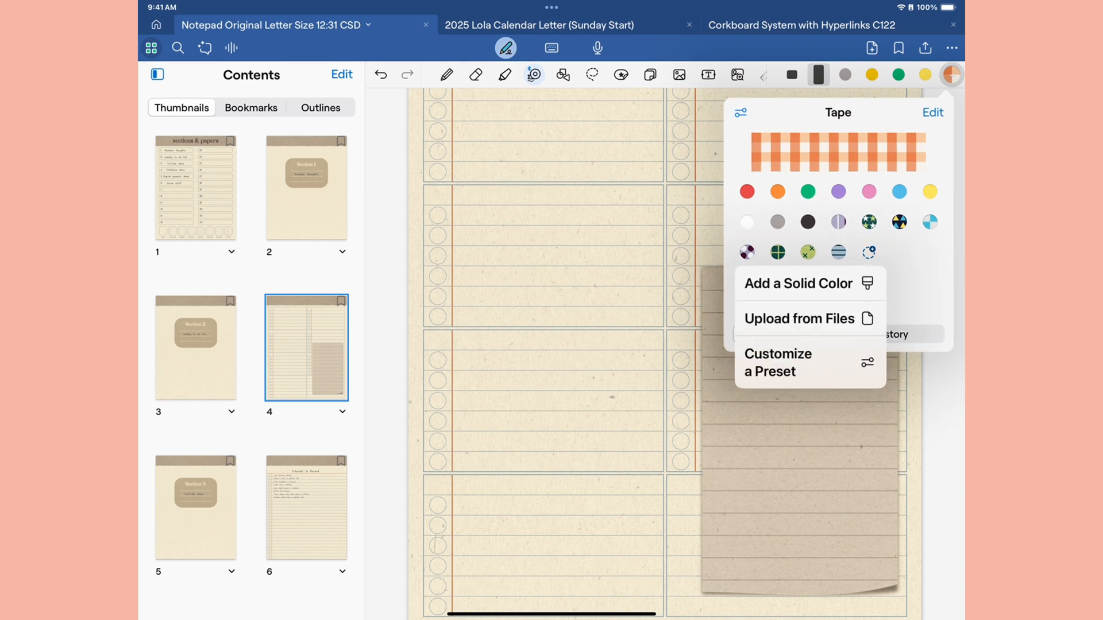
pyautogui.click(801, 318)
pyautogui.click(563, 177)
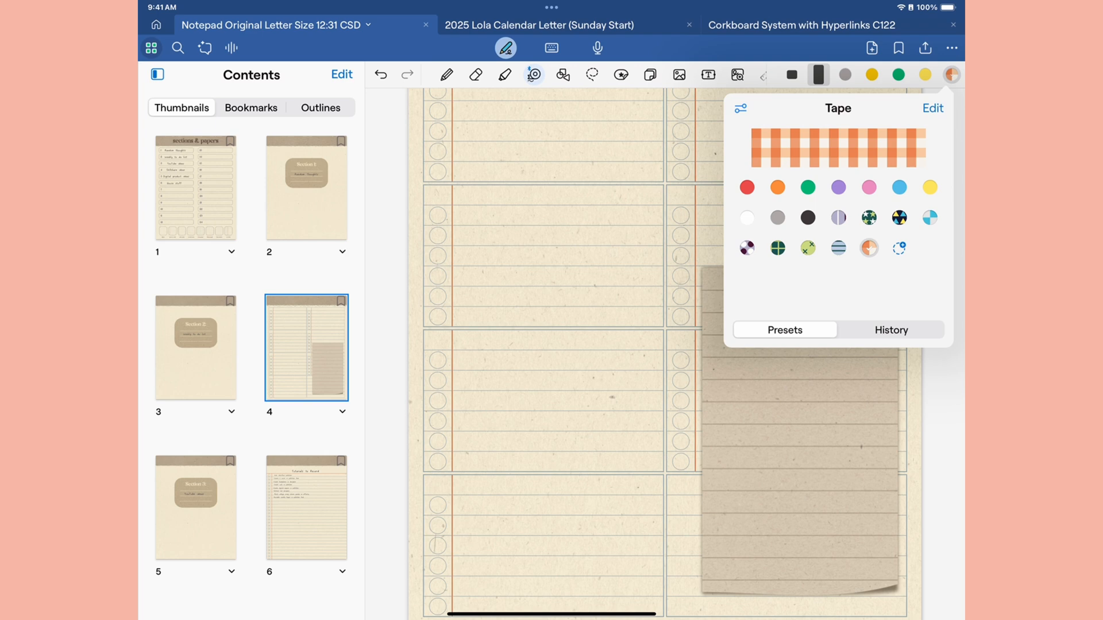
pyautogui.click(551, 344)
pyautogui.scroll(3, 663, 353)
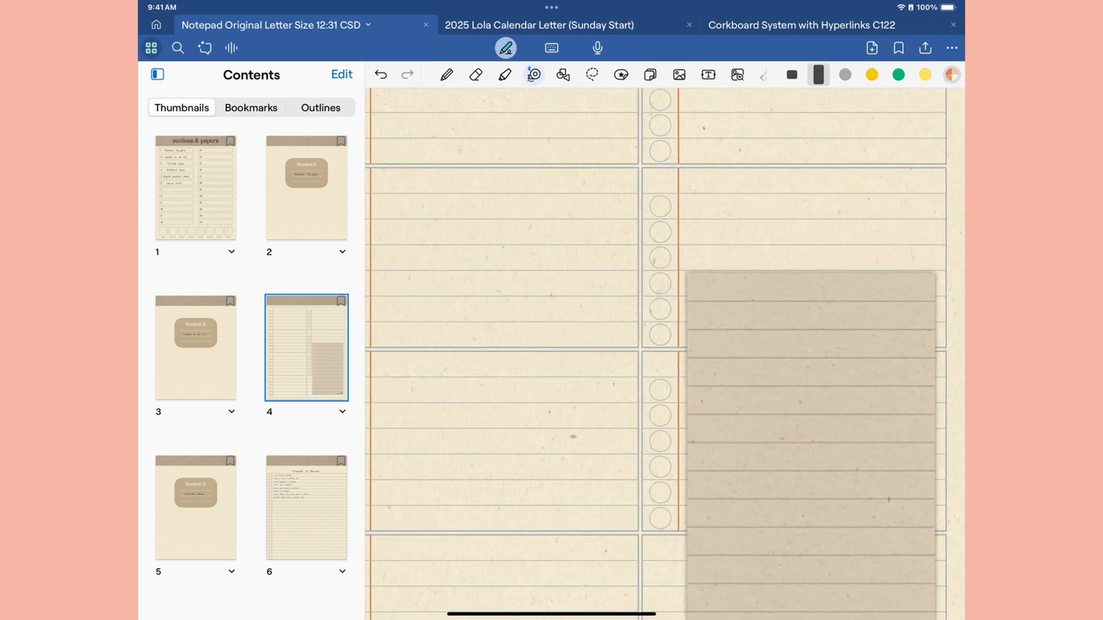
pyautogui.scroll(2, 656, 353)
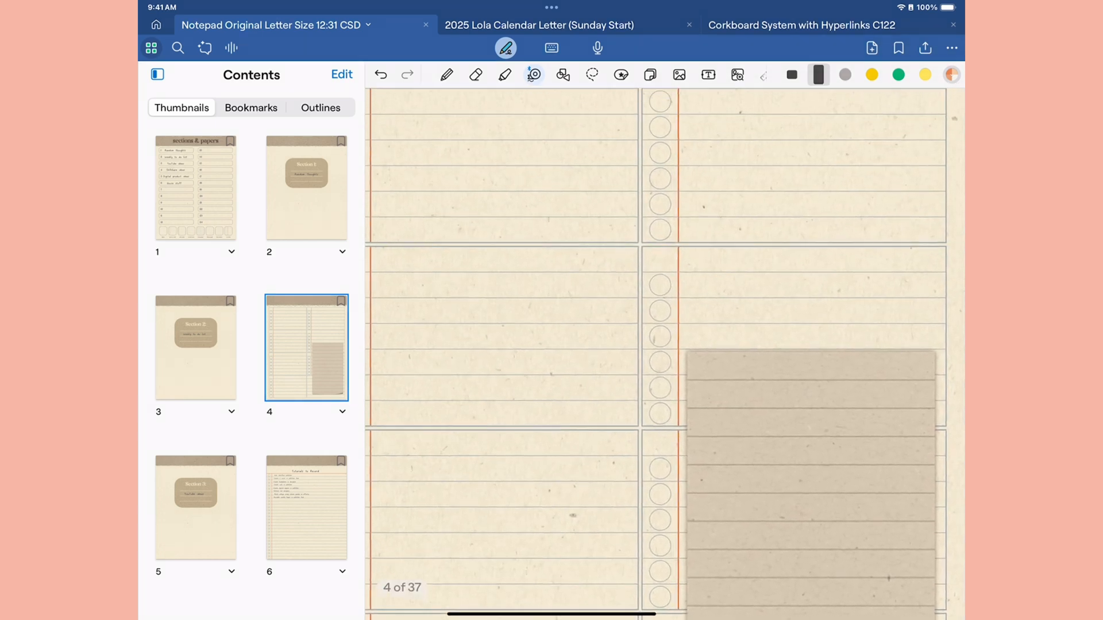
# Check the tape thickness, keeping it at 15 mm.
pyautogui.click(818, 74)
pyautogui.moveTo(899, 170)
pyautogui.mouseDown()
pyautogui.moveTo(840, 170)
pyautogui.moveTo(899, 170)
pyautogui.mouseUp()
pyautogui.click(552, 344)
# Lay a short gingham tape strip on the kraft note and a long one across the upper page.
pyautogui.moveTo(743, 347); pyautogui.dragTo(905, 347)
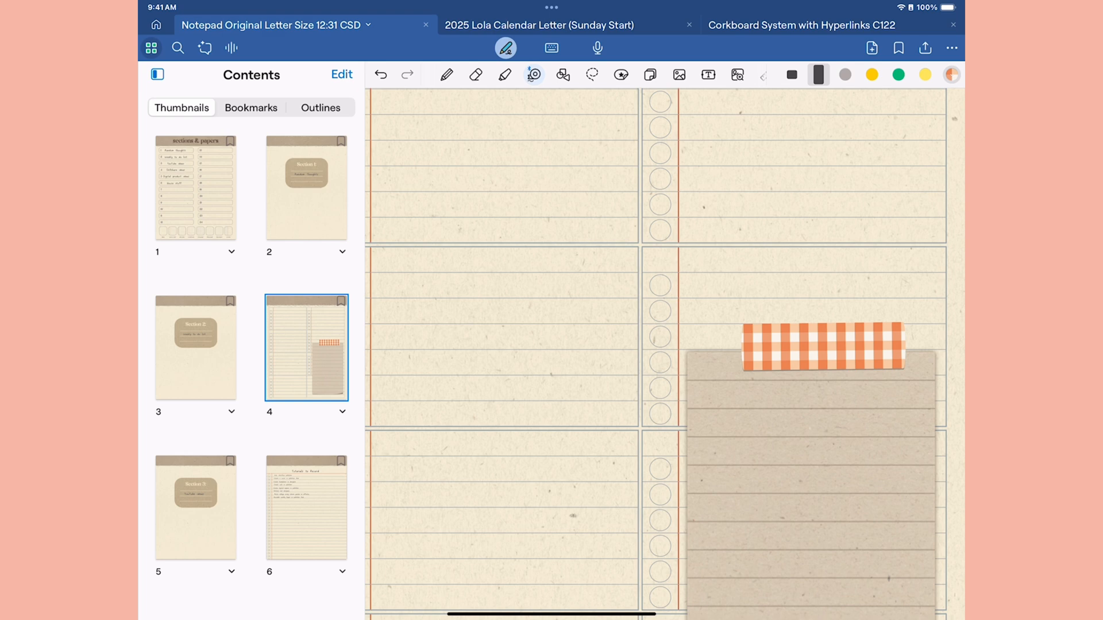
pyautogui.moveTo(397, 193); pyautogui.dragTo(908, 188)
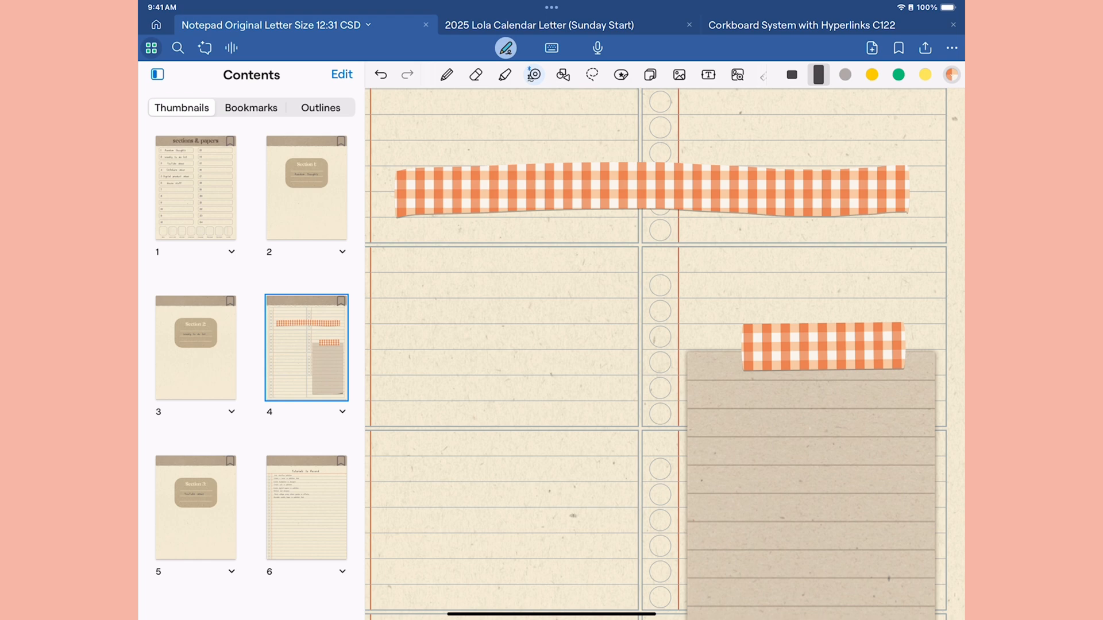
pyautogui.click(952, 74)
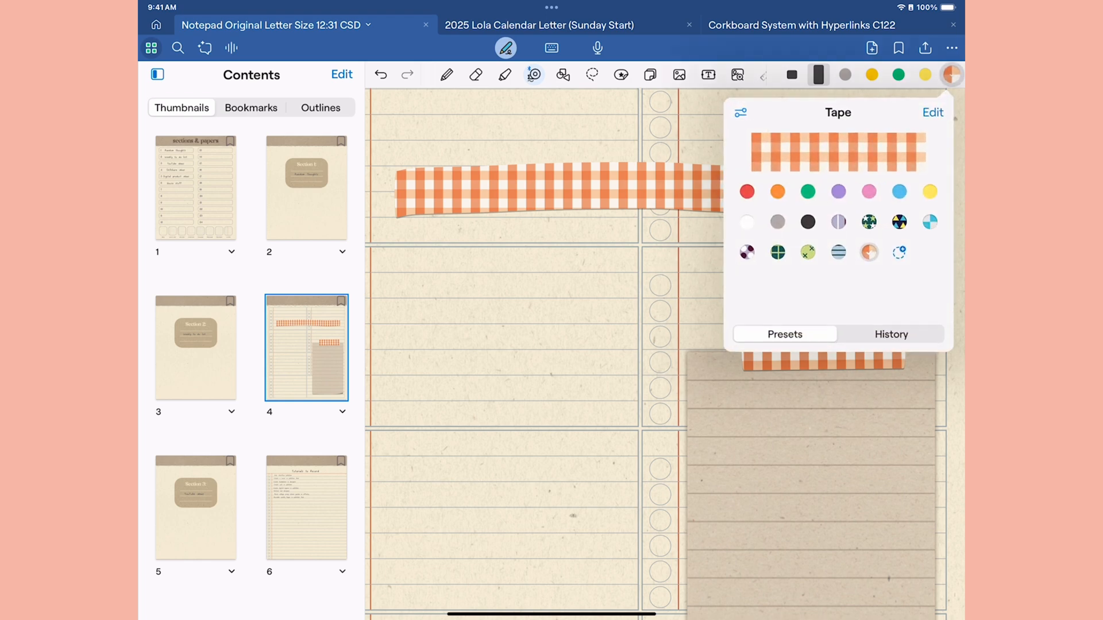
# Enter preset editing and open the green star tape pattern's colour editor.
pyautogui.click(932, 112)
pyautogui.click(869, 221)
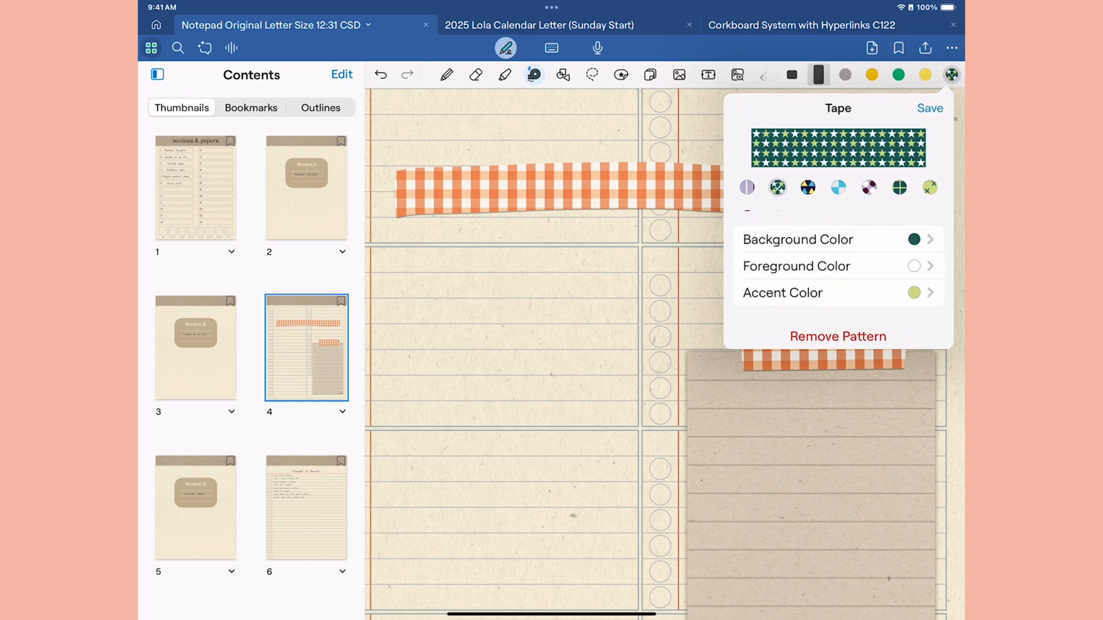